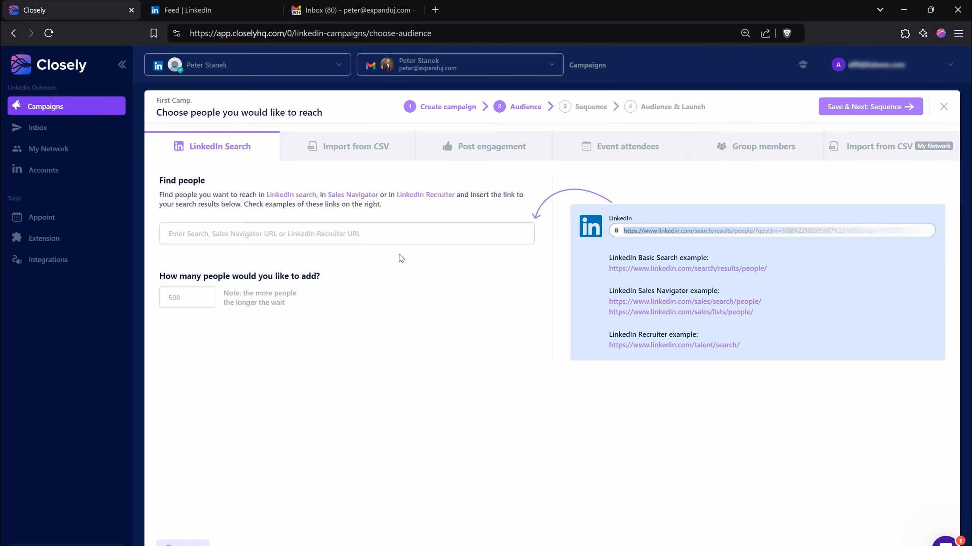
- Review the available audience sources, including LinkedIn search, event attendees, group members and CSV import
left_click(388, 235)
left_click(471, 145)
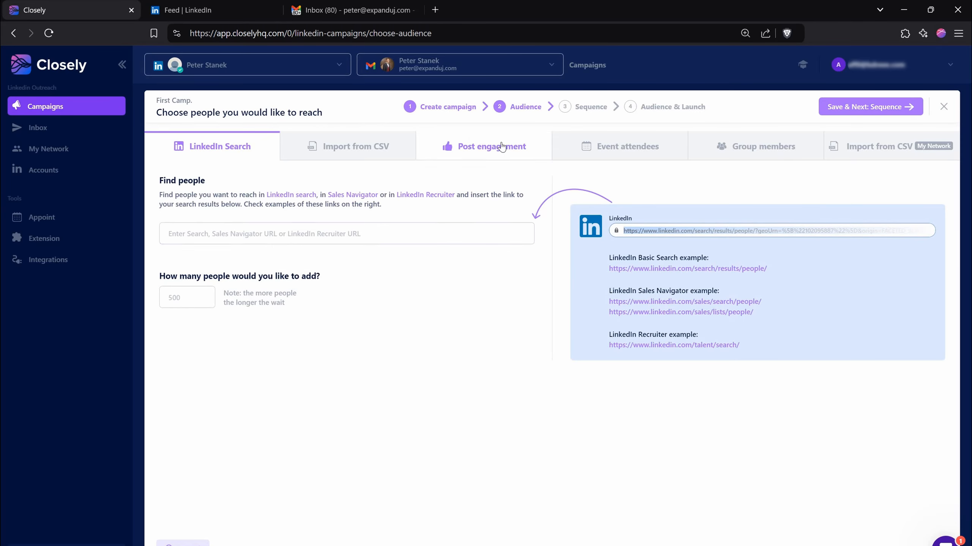
left_click(631, 157)
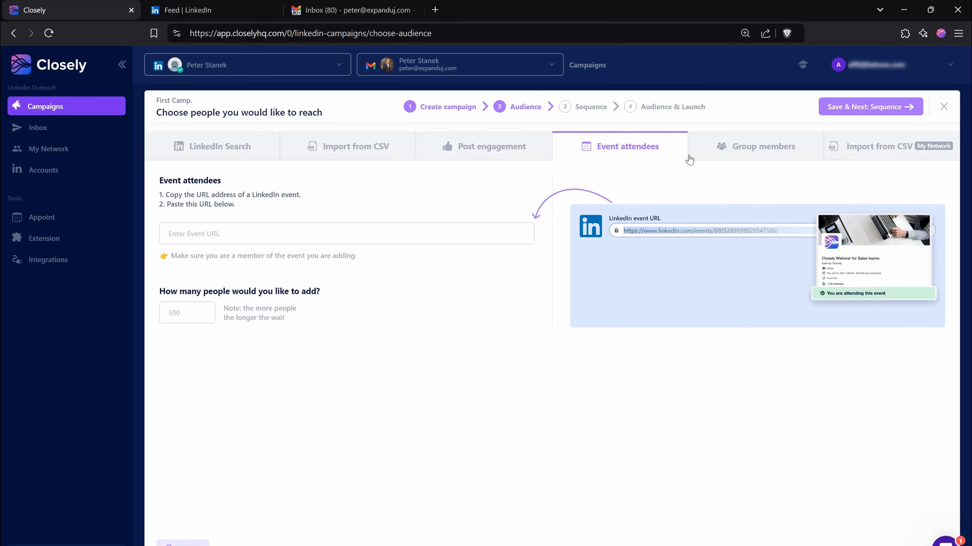
left_click(762, 155)
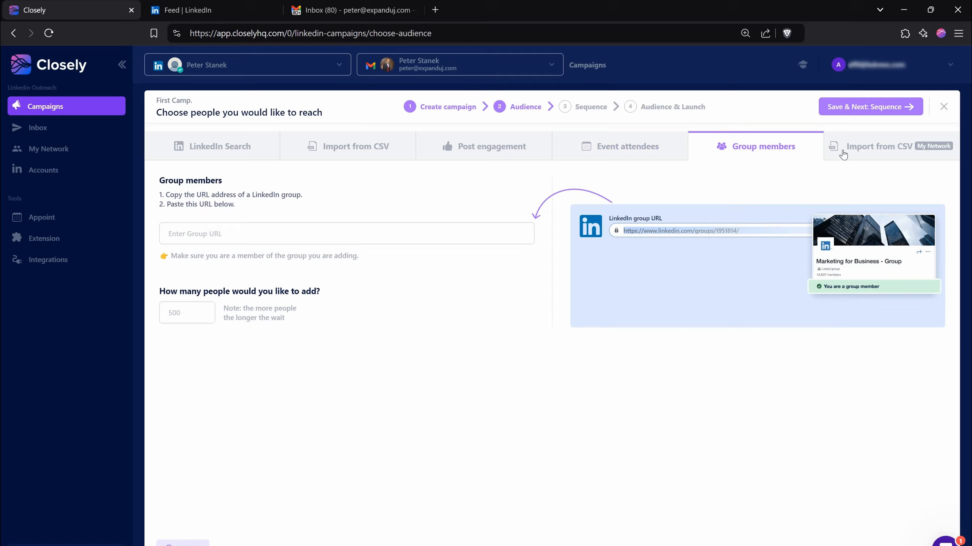
left_click(320, 146)
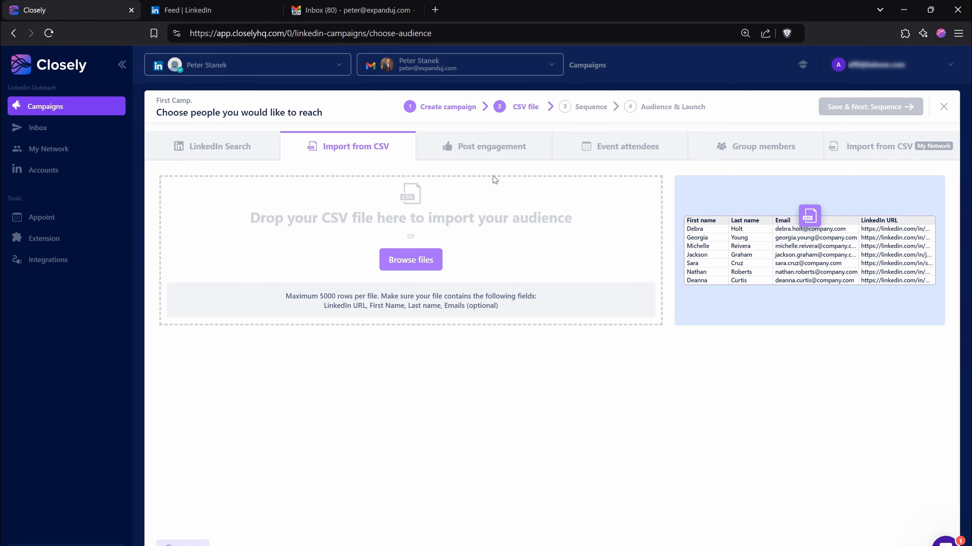
- Choose post engagement as the audience source and fill in the post URL with the link copied from the first post in the LinkedIn feed
left_click(490, 154)
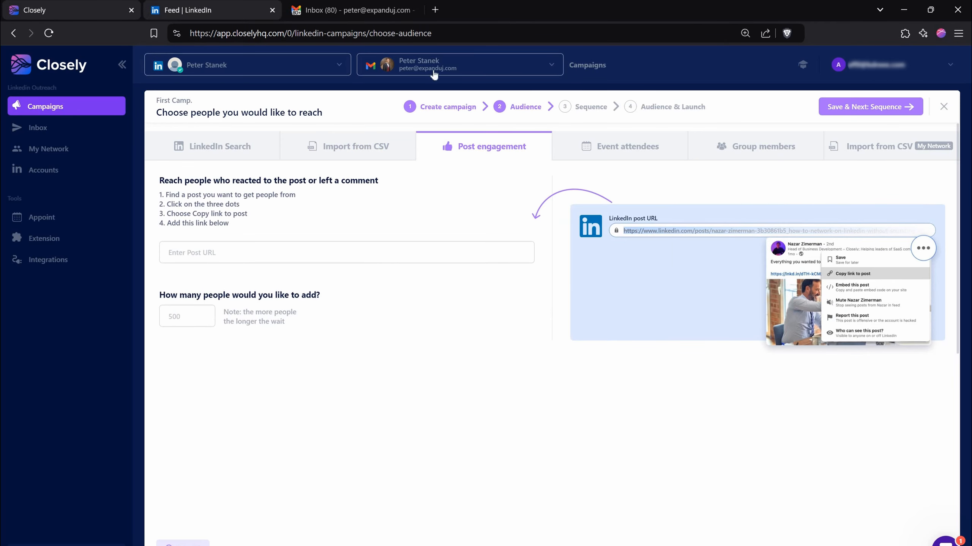
left_click(225, 5)
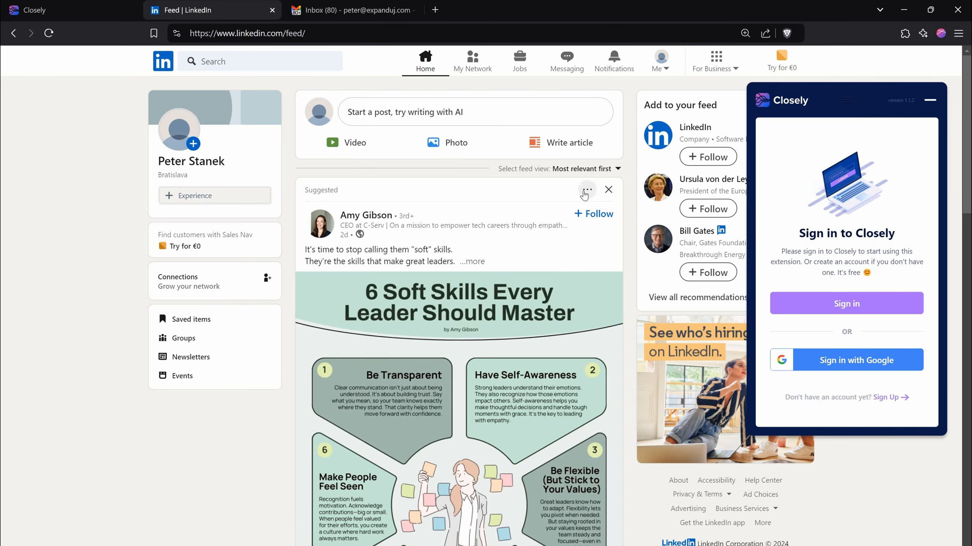
left_click(586, 191)
left_click(422, 254)
key("ctrl+shift+Tab")
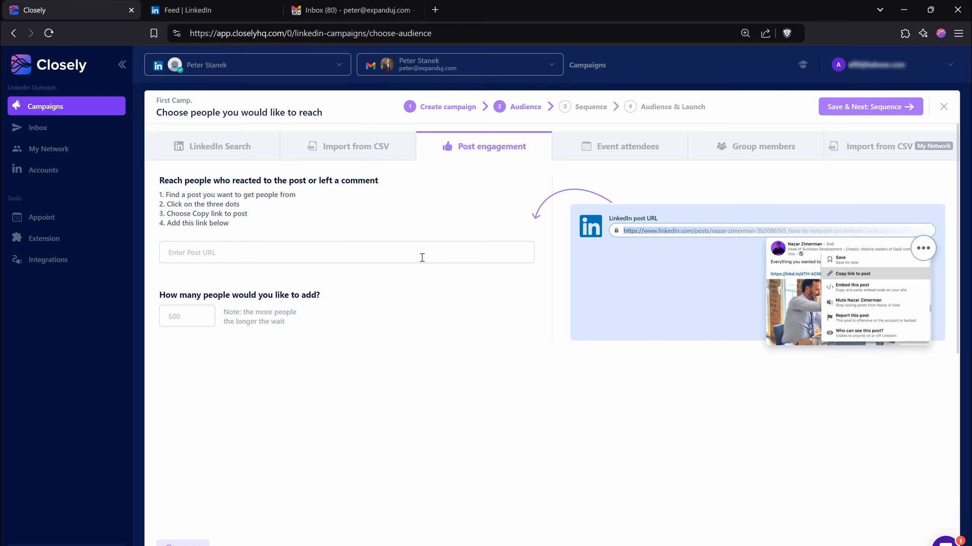
left_click(422, 255)
key("ctrl+v")
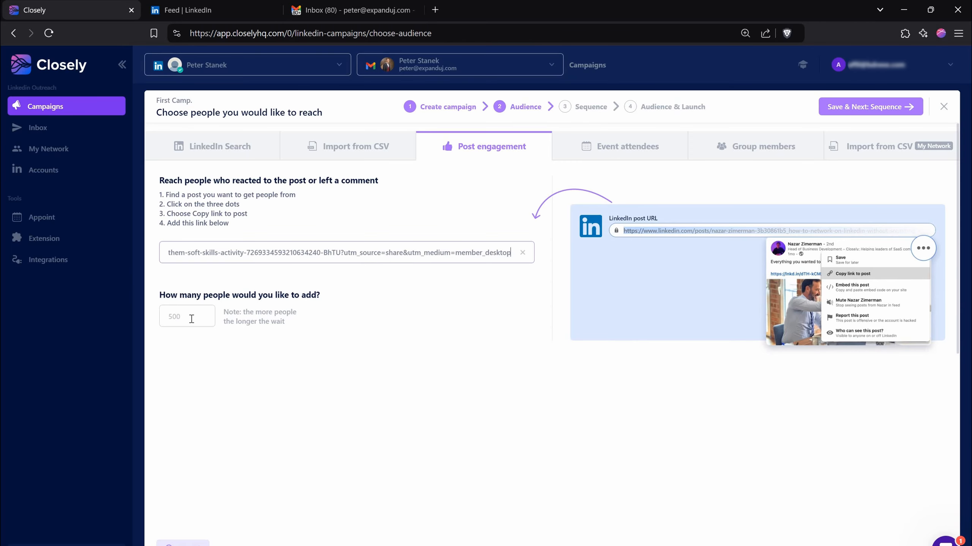
- Set the number of people to add to 10 and save the audience to continue to the sequence
left_click(191, 319)
type("10")
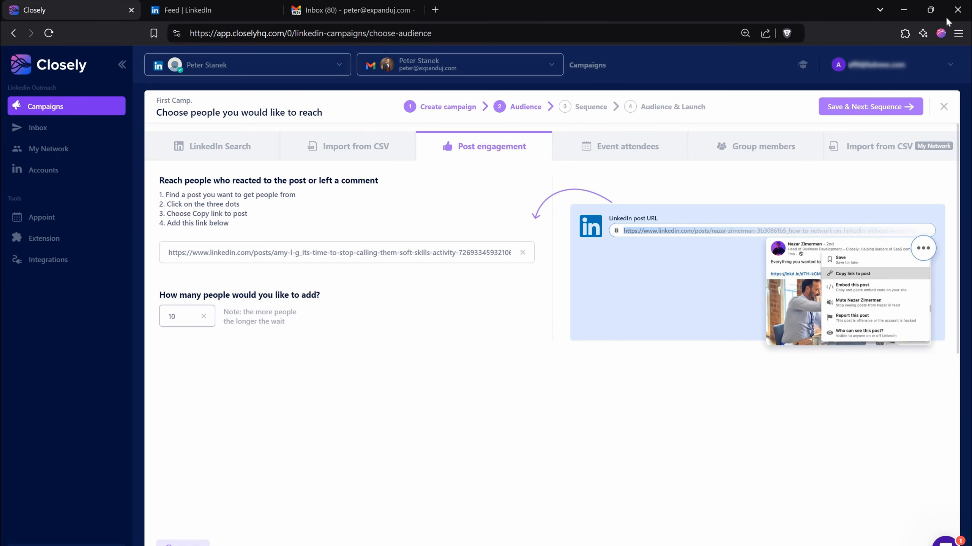
left_click(892, 108)
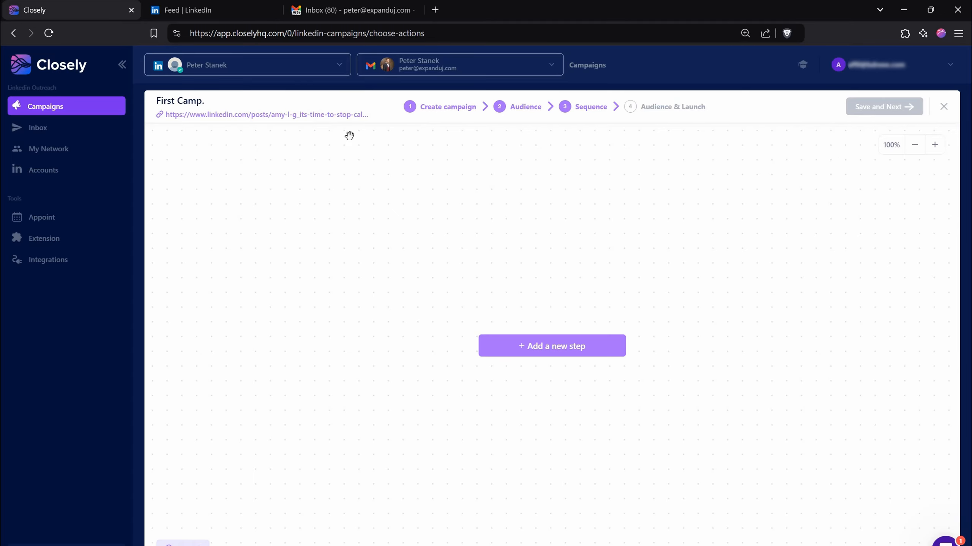
- Switch to LinkedIn to look over the chosen post and its reactions, and return to the Closely campaign
left_click(230, 15)
scroll(432, 206, "down", 5)
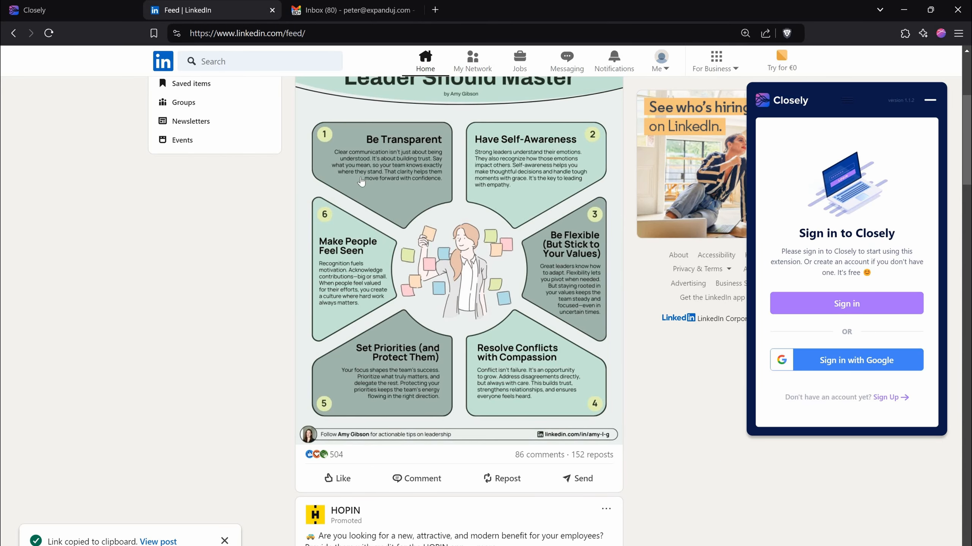
scroll(361, 182, "up", 5)
left_click(69, 10)
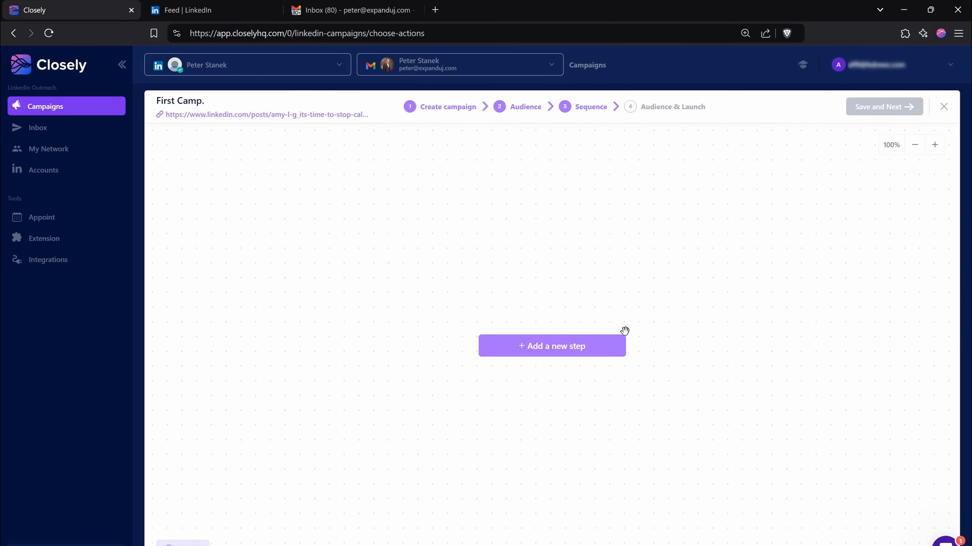
- Add a Find emails action as the first step of the sequence and save its email type settings
left_click(581, 349)
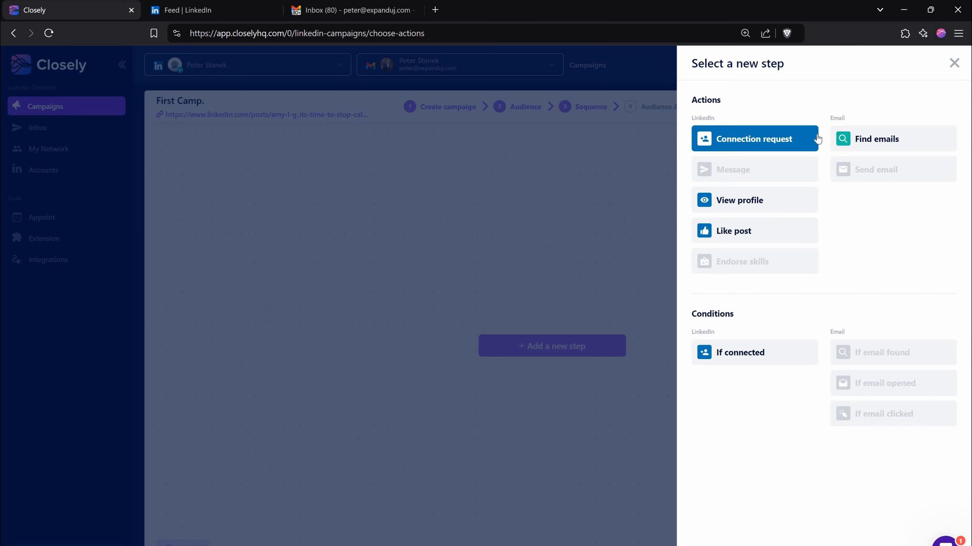
left_click(877, 139)
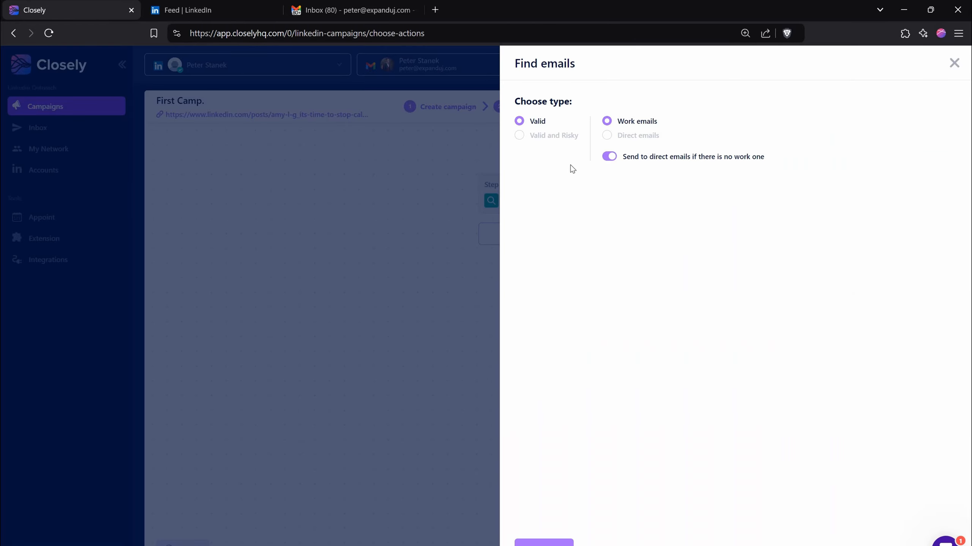
left_click(543, 138)
left_click(541, 129)
left_click(542, 543)
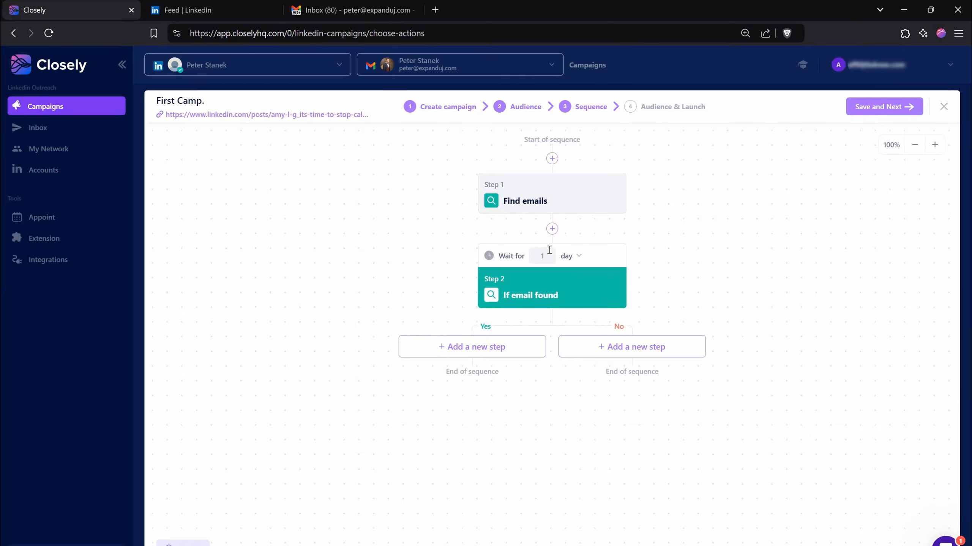
left_click(574, 258)
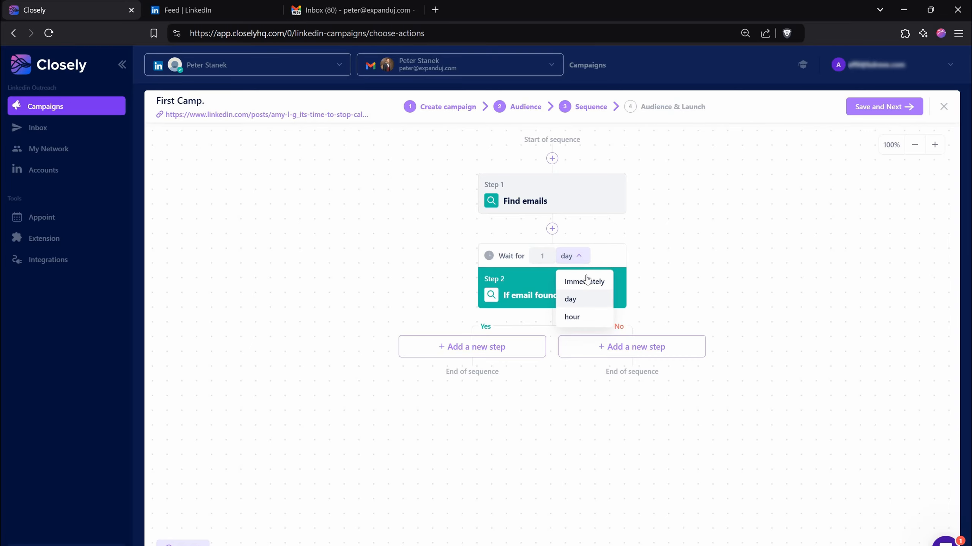
left_click(585, 279)
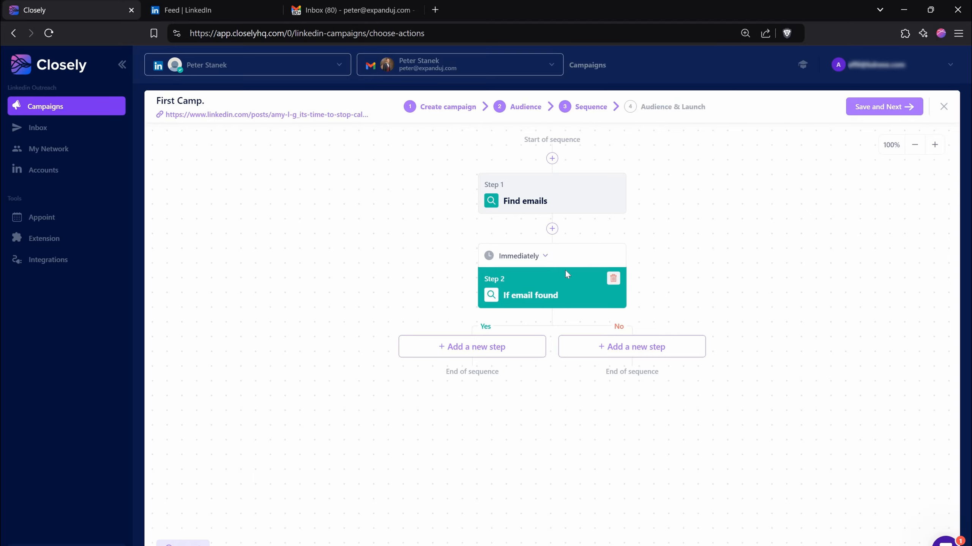
left_click(544, 256)
left_click(553, 297)
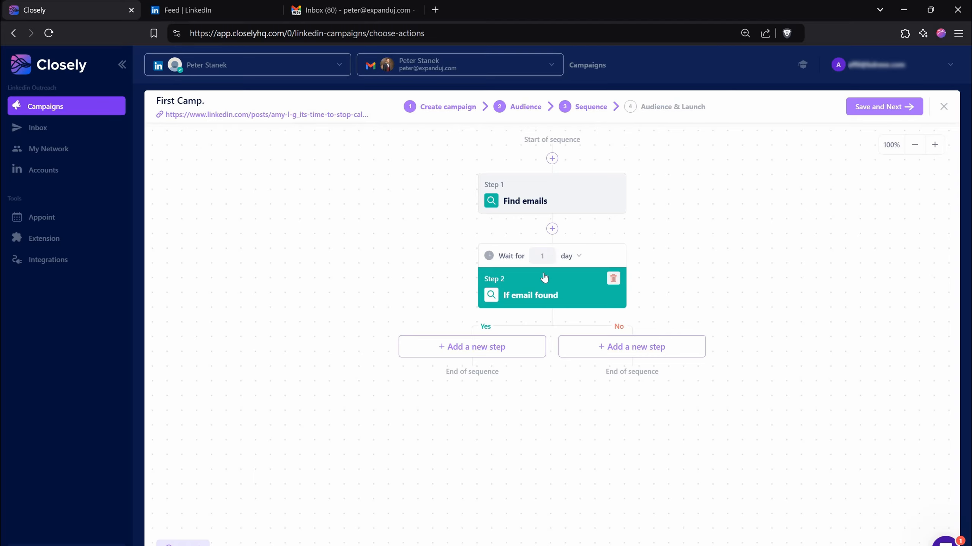
- Add a Send email action to the Yes branch of the email-found condition and write "Email Body" as its message
left_click(478, 350)
left_click(486, 351)
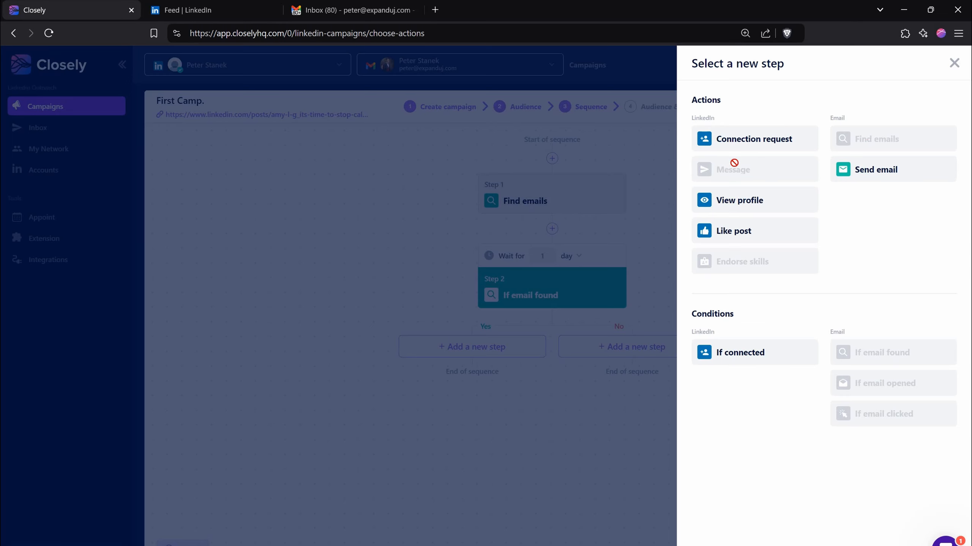
left_click(864, 172)
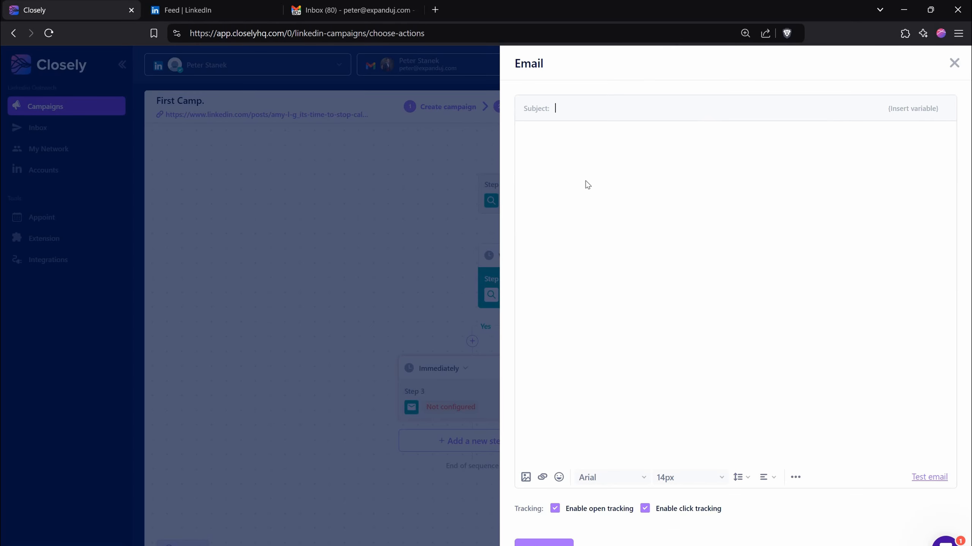
left_click(602, 152)
type("Email Body")
- Set the email subject to "Hi {first_name:Fallback phrase}, what are you doing?" using the first-name variable
left_click(636, 107)
type("Hi")
left_click(904, 111)
left_click(897, 136)
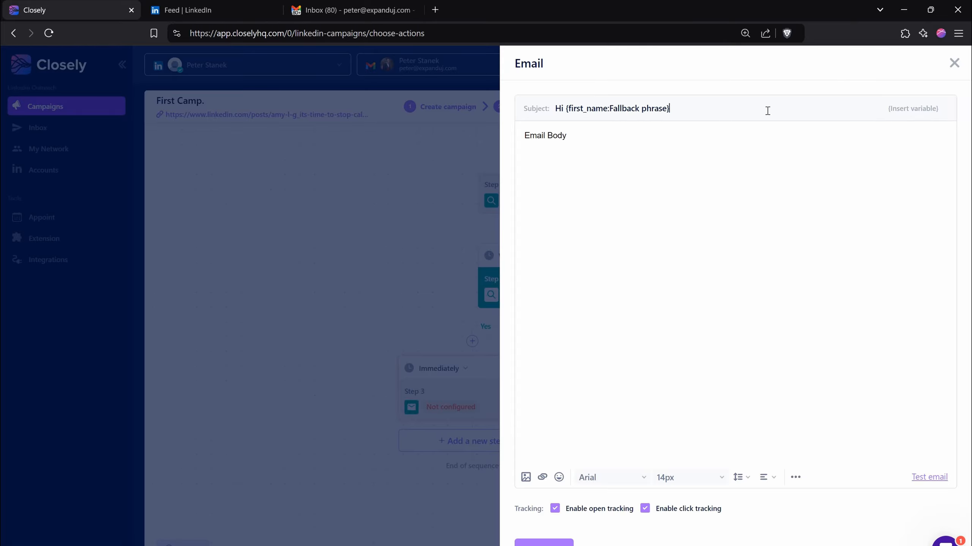
type(", what are you doing?")
left_click(648, 149)
mouse_move(646, 516)
left_click(556, 510)
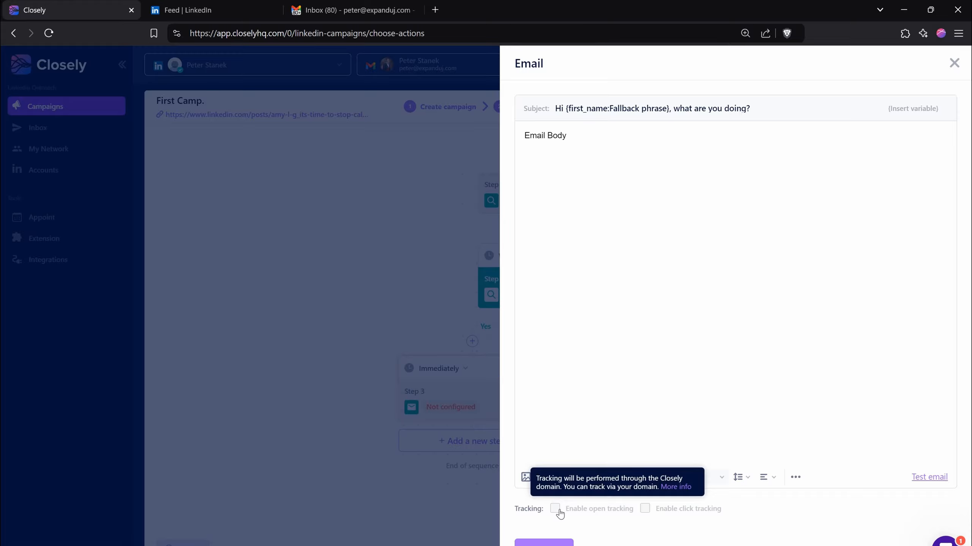
left_click(555, 509)
left_click(645, 510)
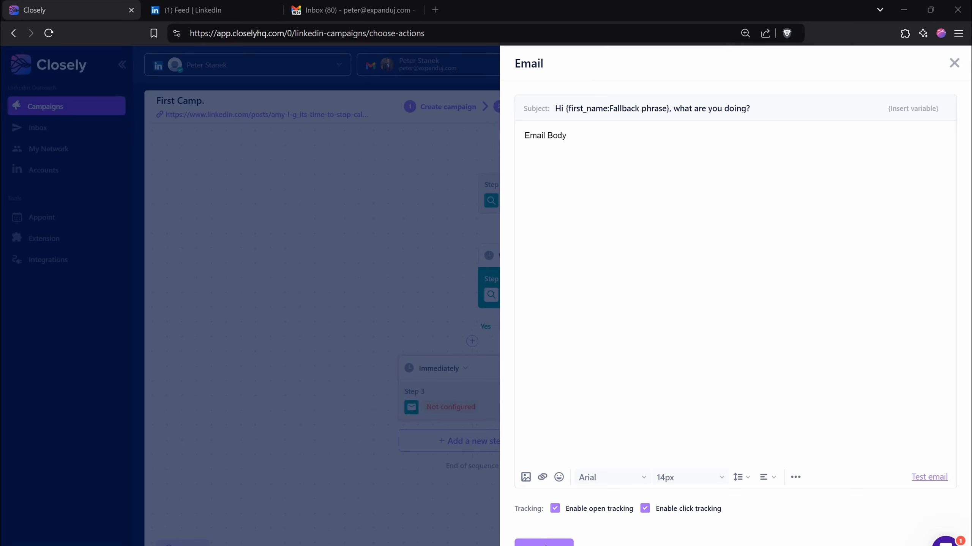
- Save the email step and add a Connection request to the No branch of the email-found condition
left_click(545, 544)
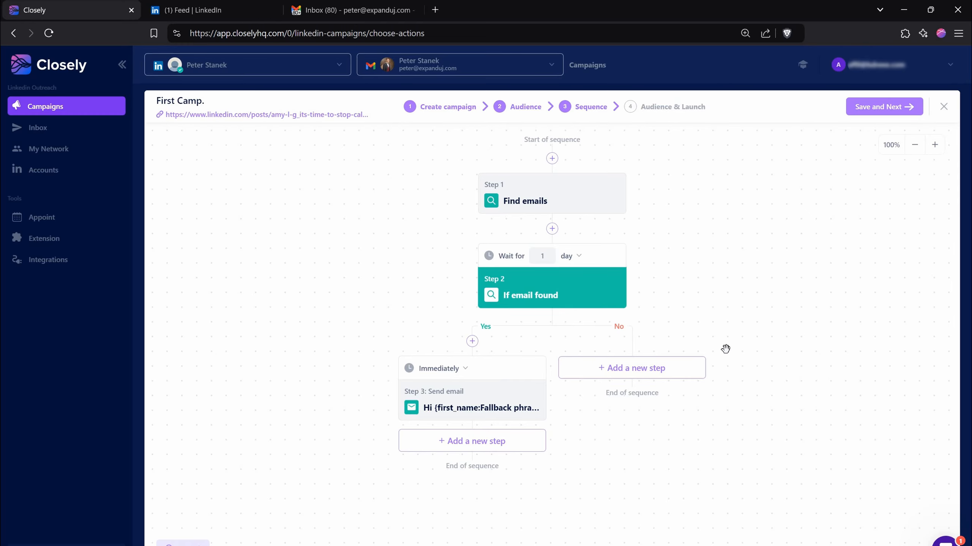
left_click(685, 370)
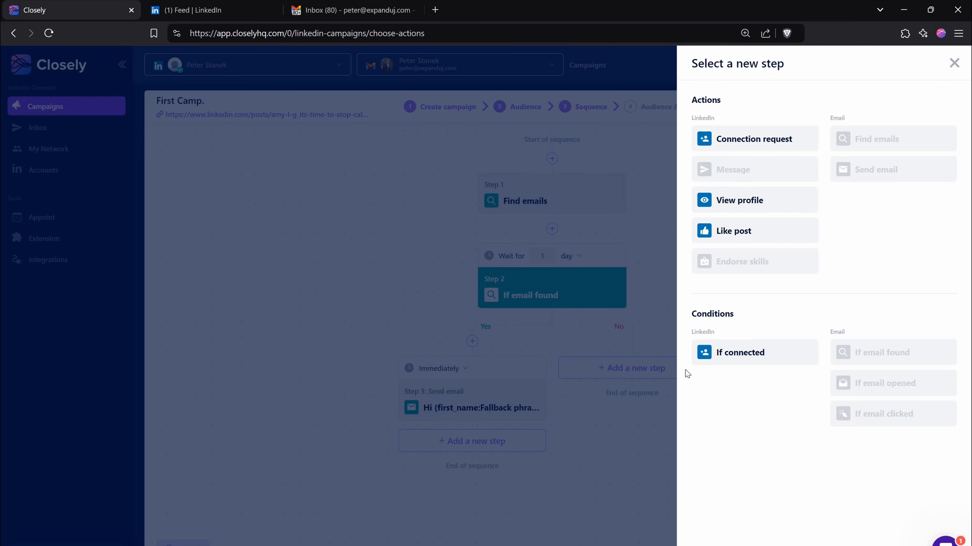
left_click(775, 140)
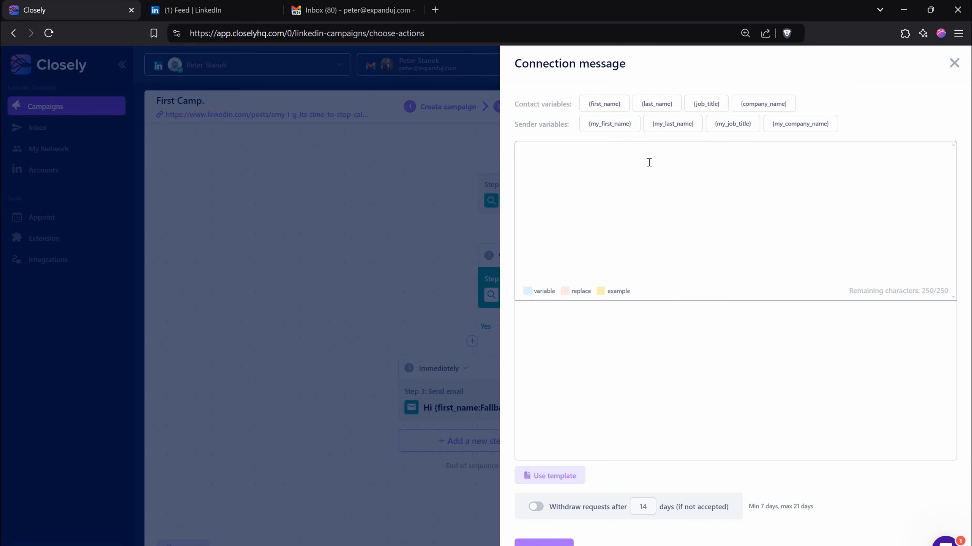
type("Hi")
left_click(623, 111)
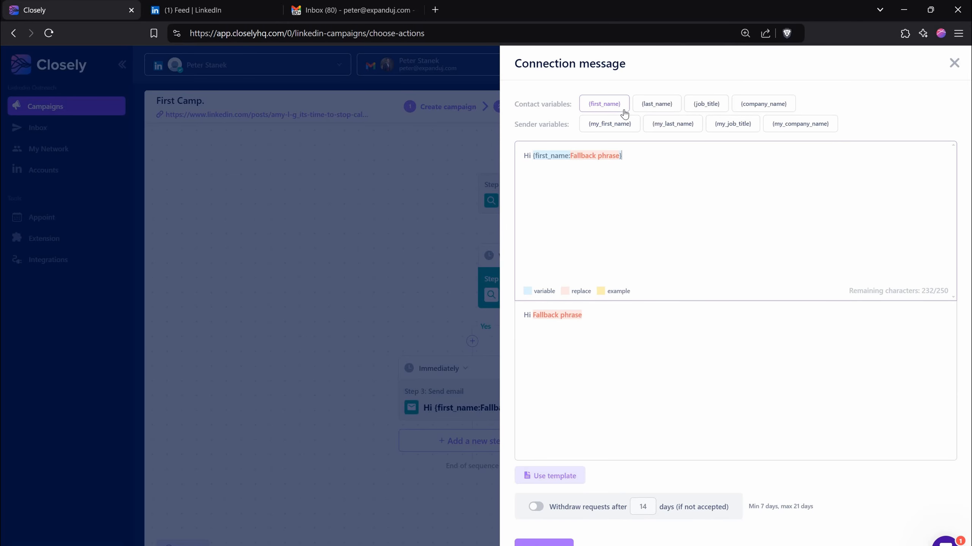
type(".landsklnafdmôa,")
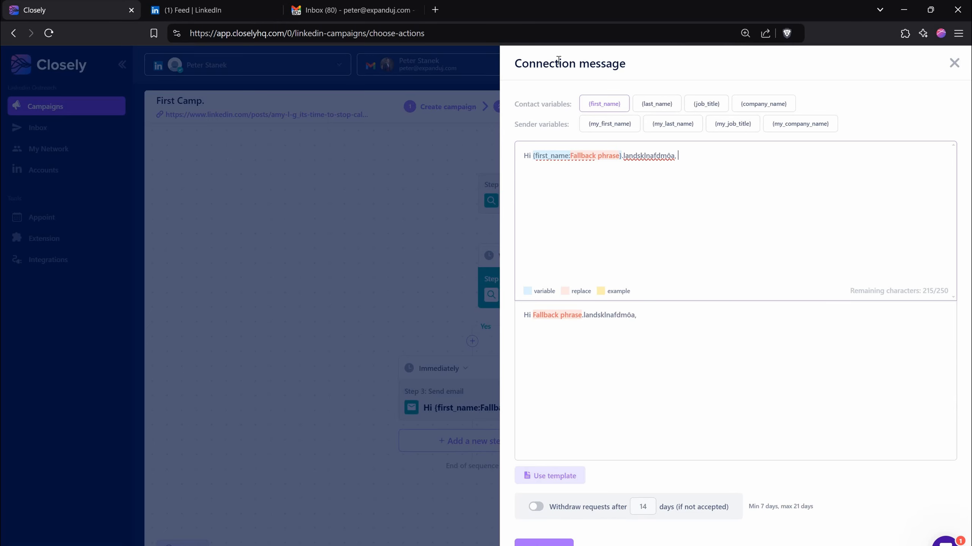
key("ctrl+a")
key("BackSpace")
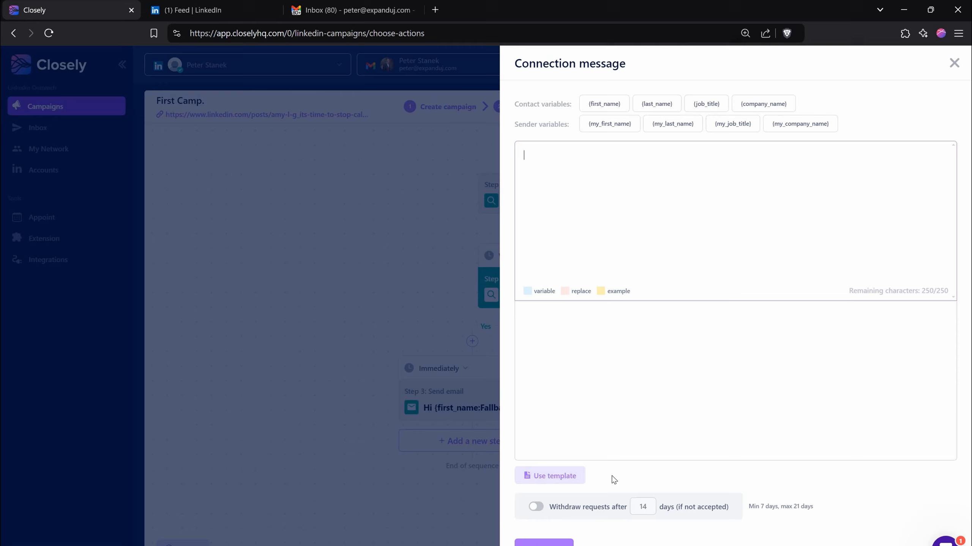
- Browse the connection message templates and insert #2 Template as the connection message
left_click(567, 476)
left_click(554, 362)
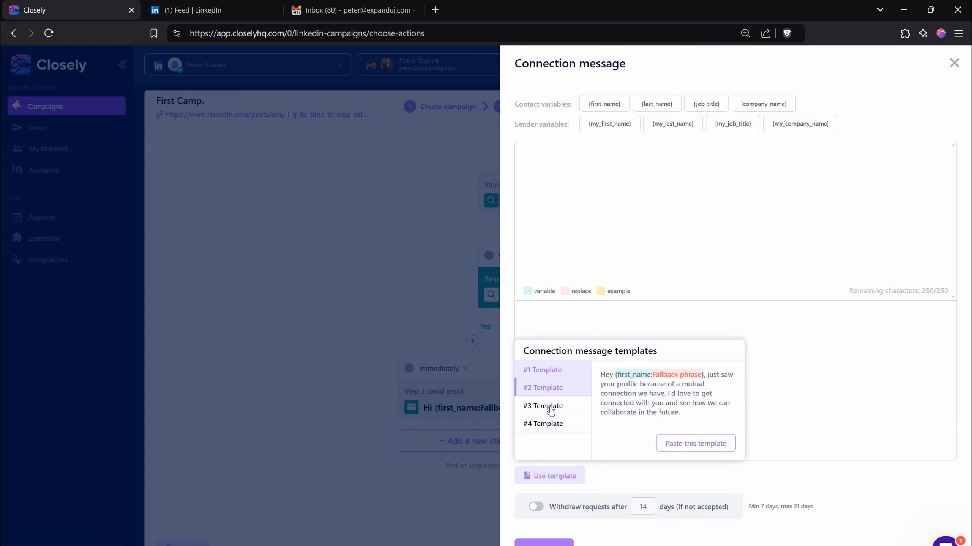
left_click(554, 369)
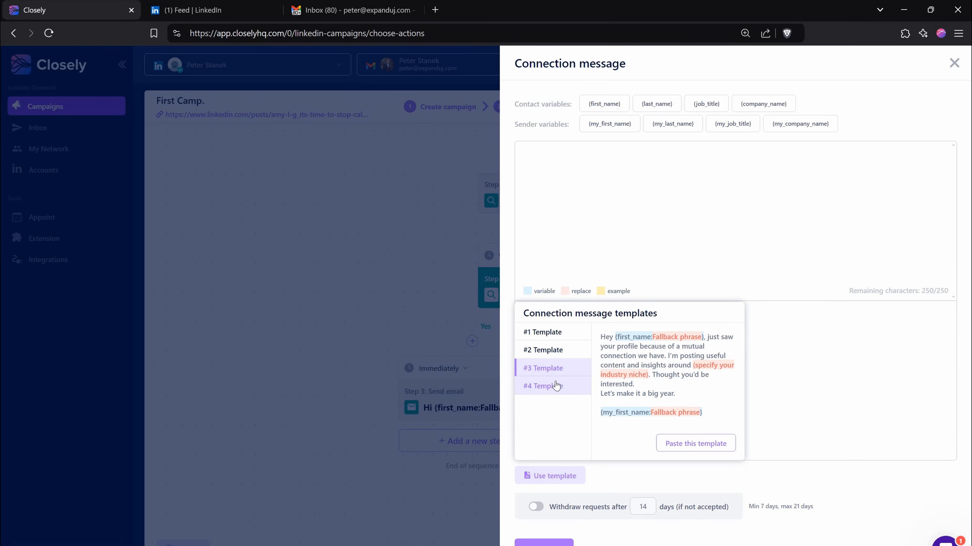
left_click(556, 385)
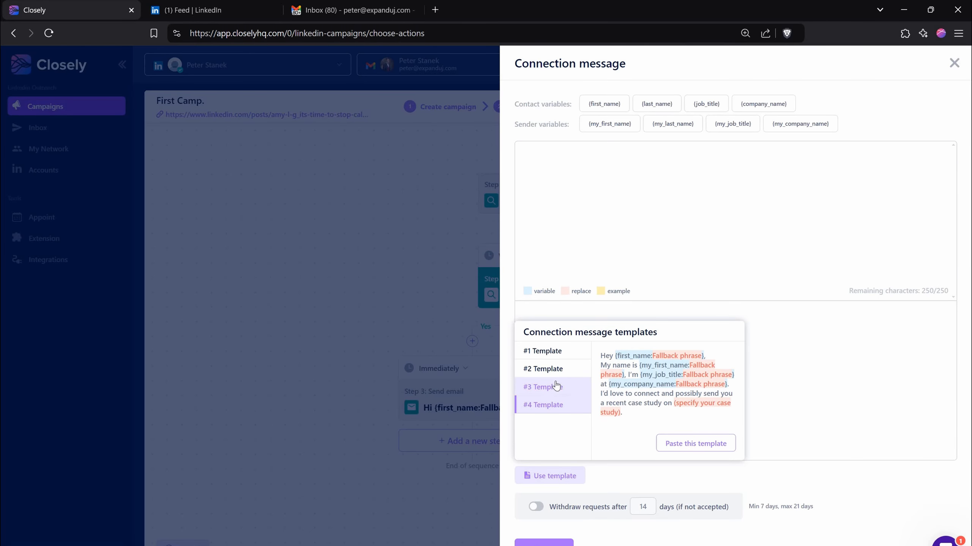
left_click(577, 363)
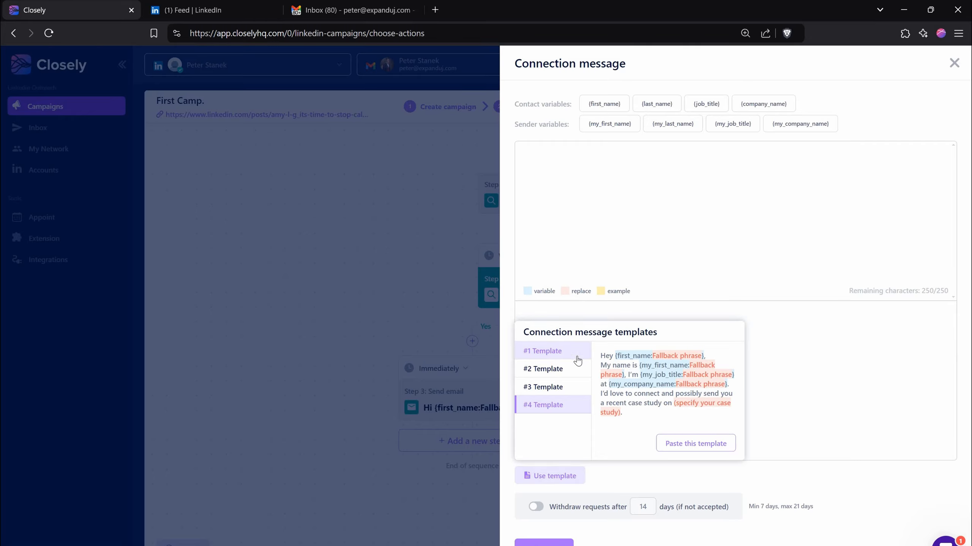
left_click(703, 450)
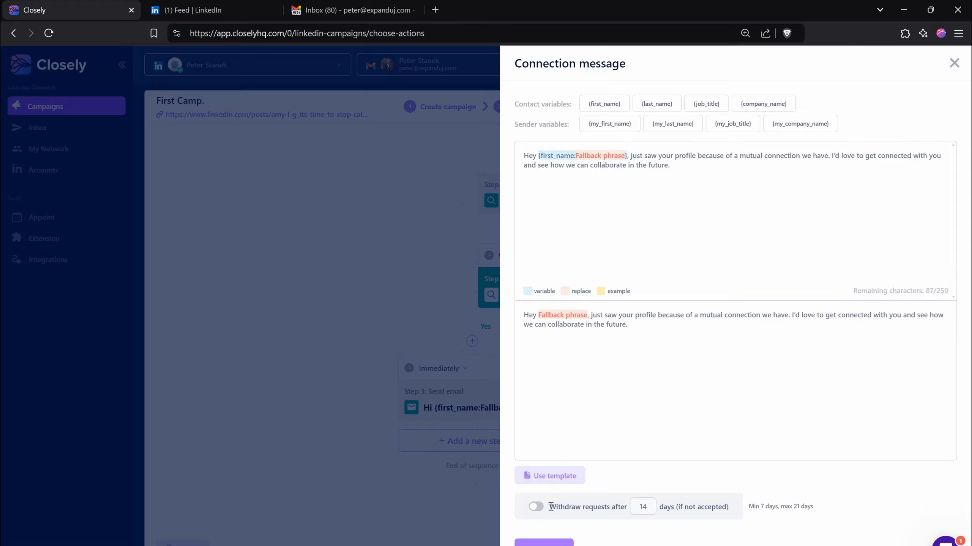
- Enable withdrawing connection requests not accepted after 14 days and save the connection request step
left_click(539, 507)
double_click(644, 506)
left_click(643, 506)
left_click(657, 490)
left_click(543, 543)
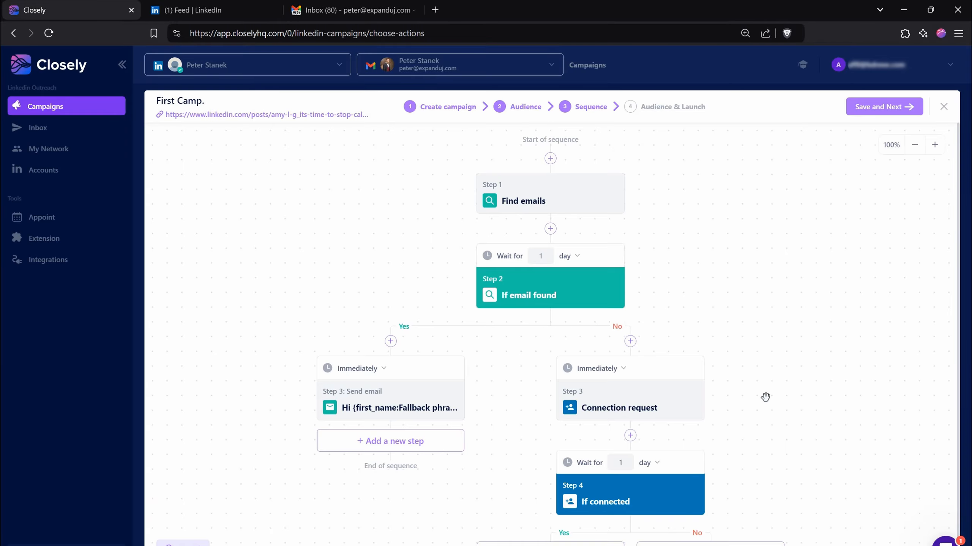
- Add a View profile step and a Like post step after the connection request in the No branch of the email-found condition
scroll(765, 397, "down", 1)
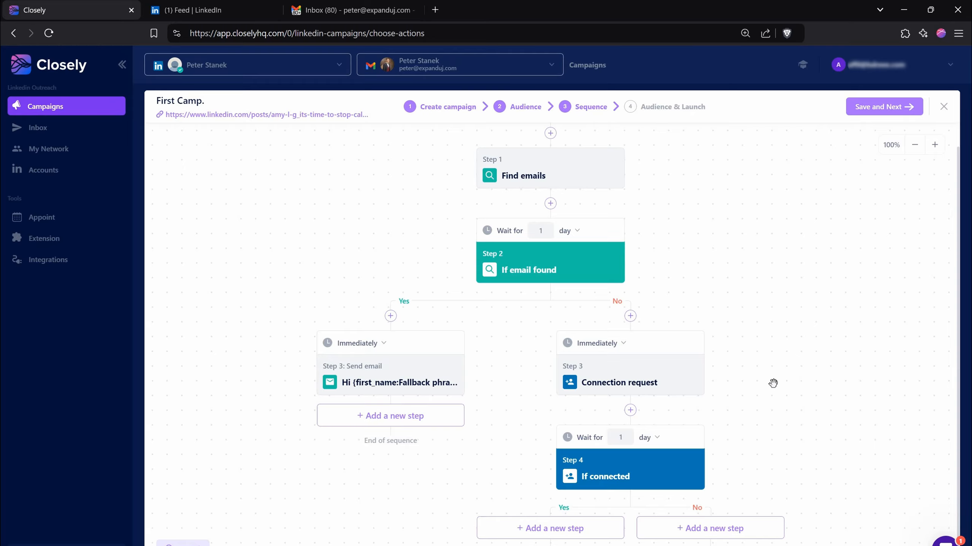
left_click(630, 410)
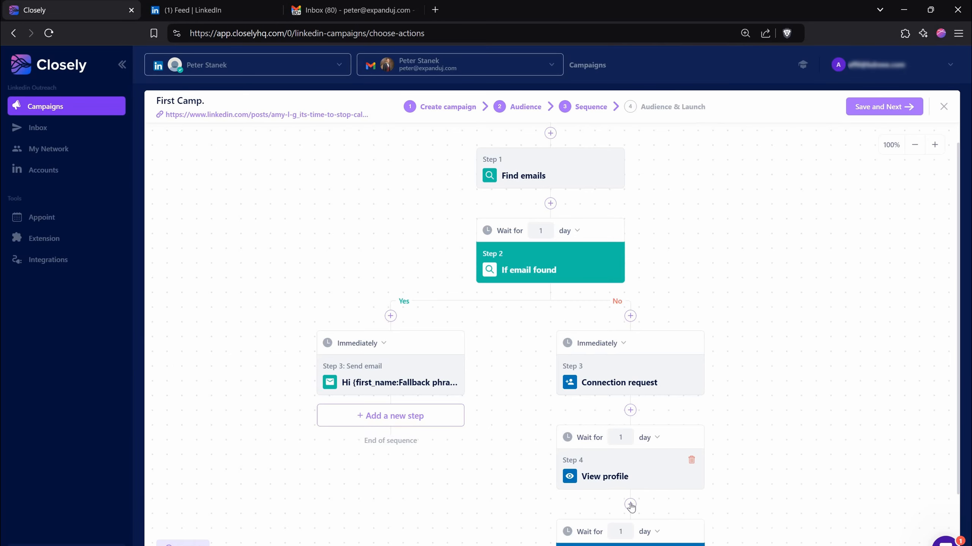
left_click(630, 505)
left_click(750, 230)
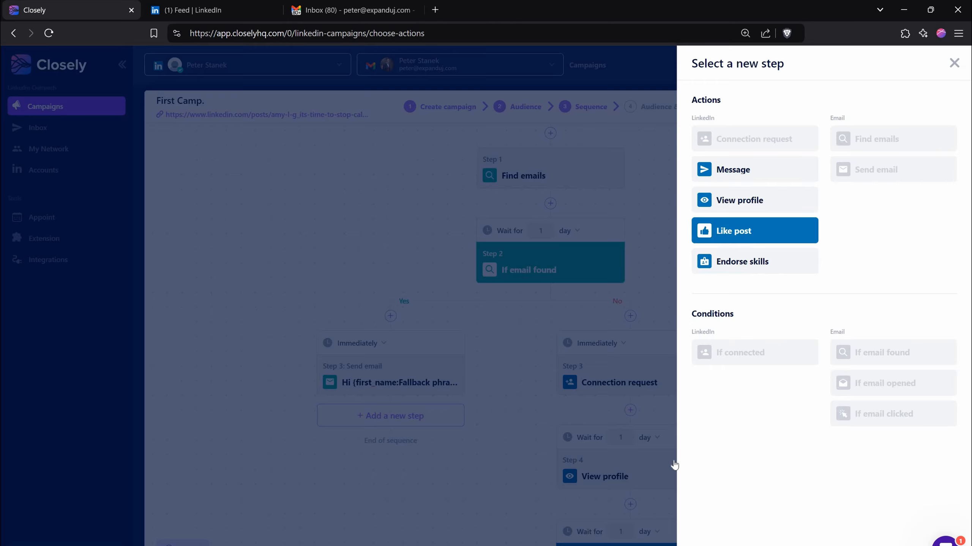
- Set the wait before the View profile step to 2 days and before the Like post step to 4 days
scroll(698, 364, "down", 3)
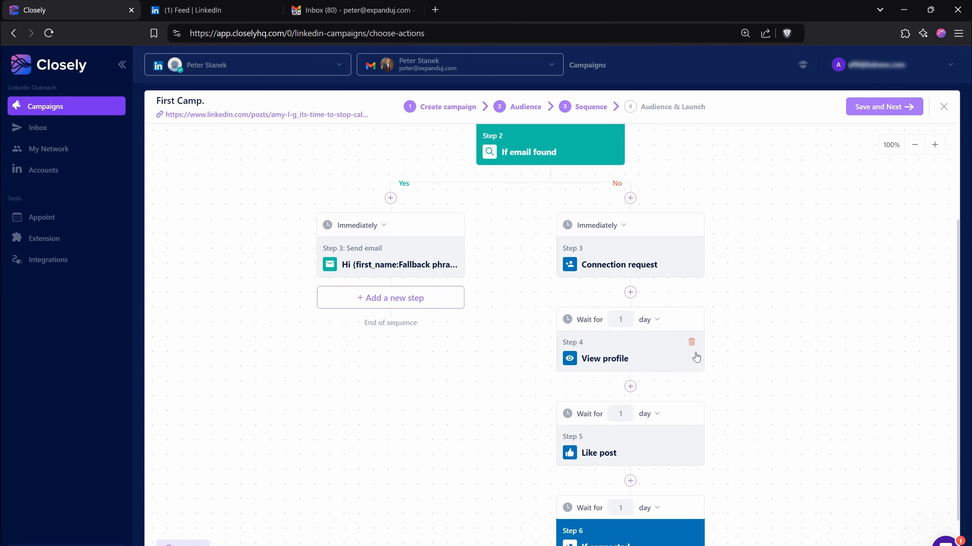
left_click(646, 319)
double_click(620, 318)
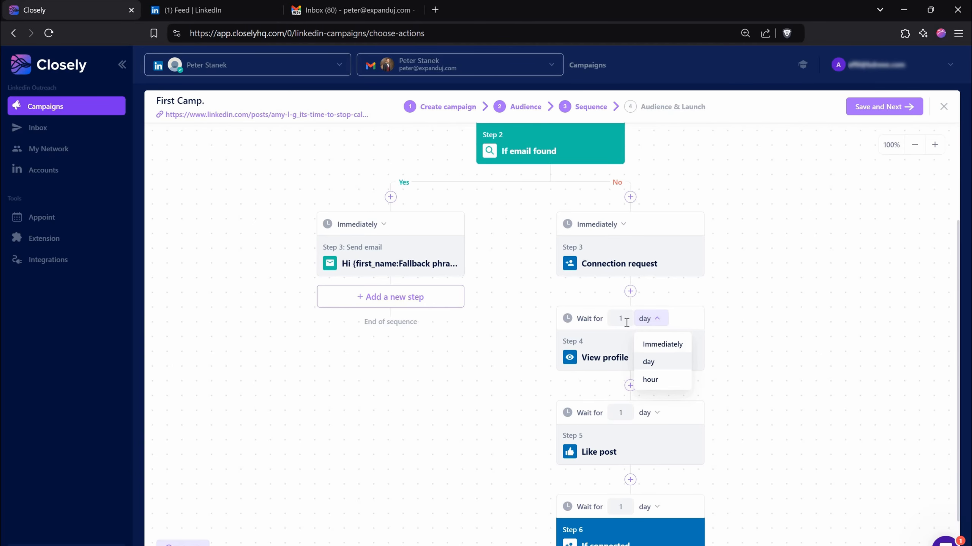
type("2")
double_click(620, 413)
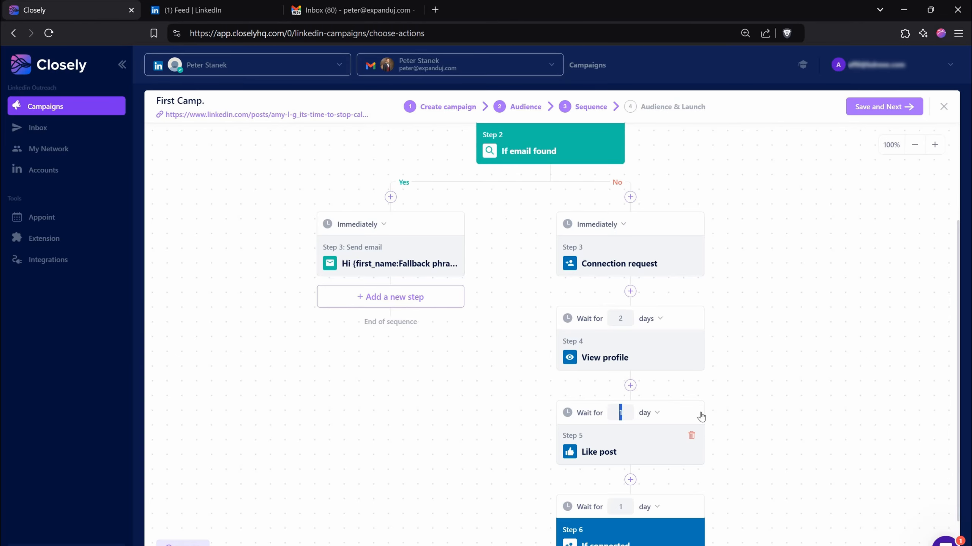
type("4")
- Add a Message step to the Yes branch of the If connected condition
scroll(729, 448, "down", 2)
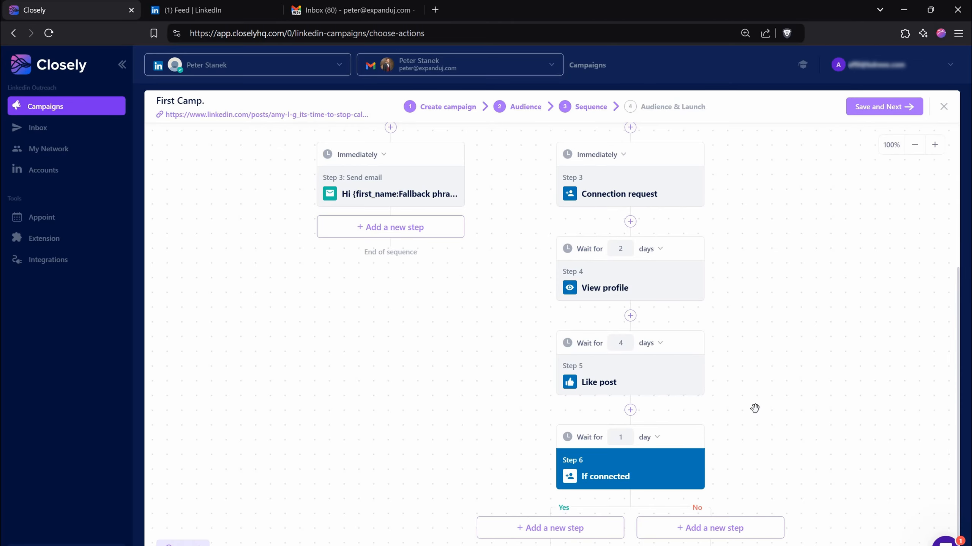
left_click(597, 531)
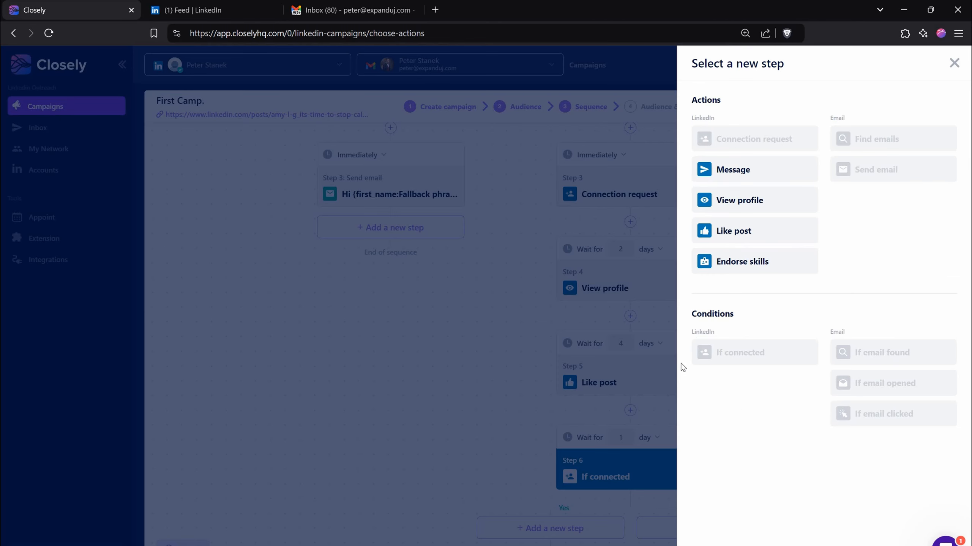
left_click(733, 169)
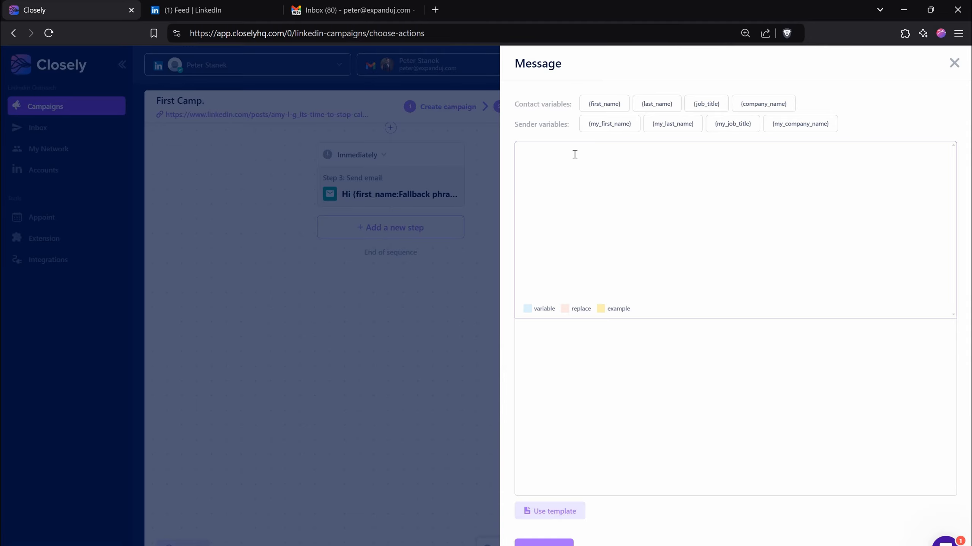
type("sdgasdsfd")
key("ctrl+a")
key("BackSpace")
- Fill the follow-up message with #3 Template and save the message step
left_click(551, 512)
left_click(543, 385)
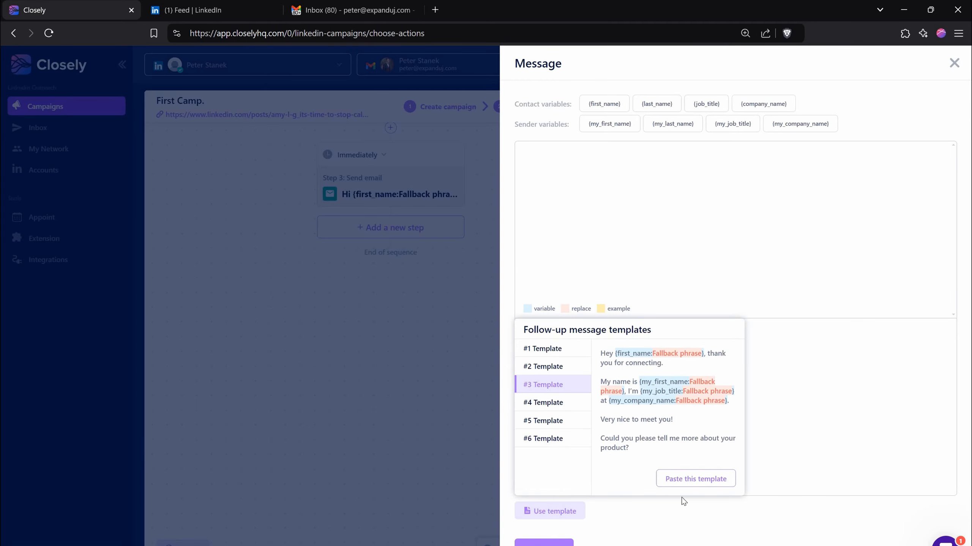
left_click(695, 479)
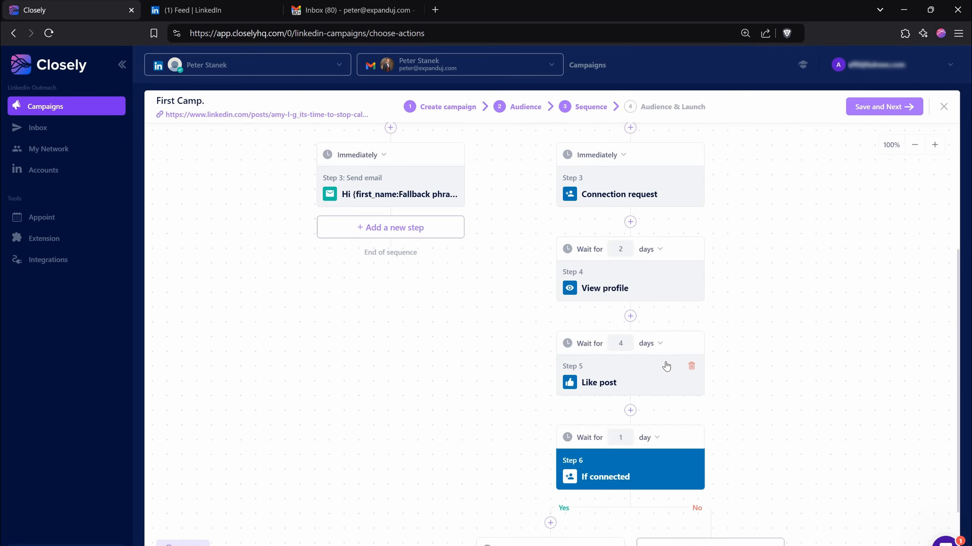
- Add a second Message step after the first message in the Yes branch of the If connected condition
left_click(553, 530)
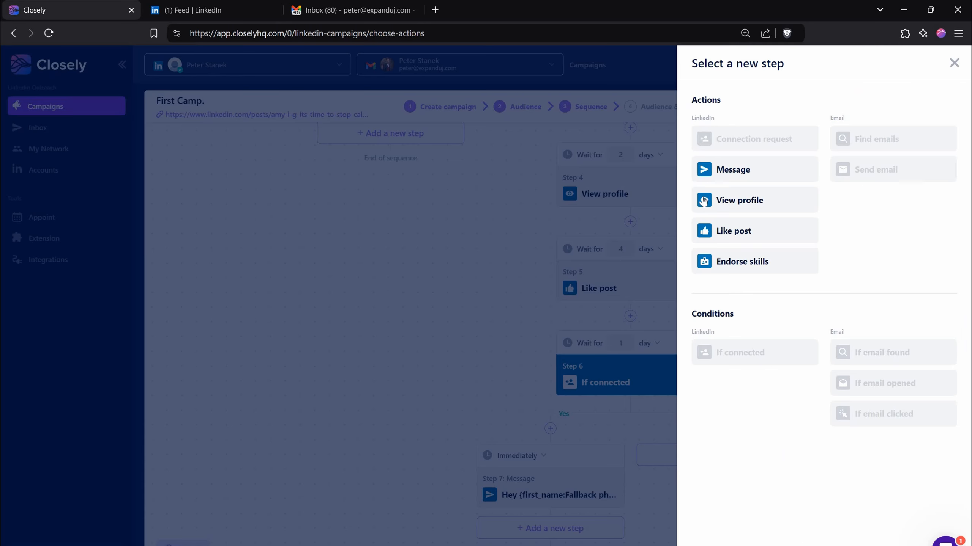
left_click(715, 175)
left_click(553, 543)
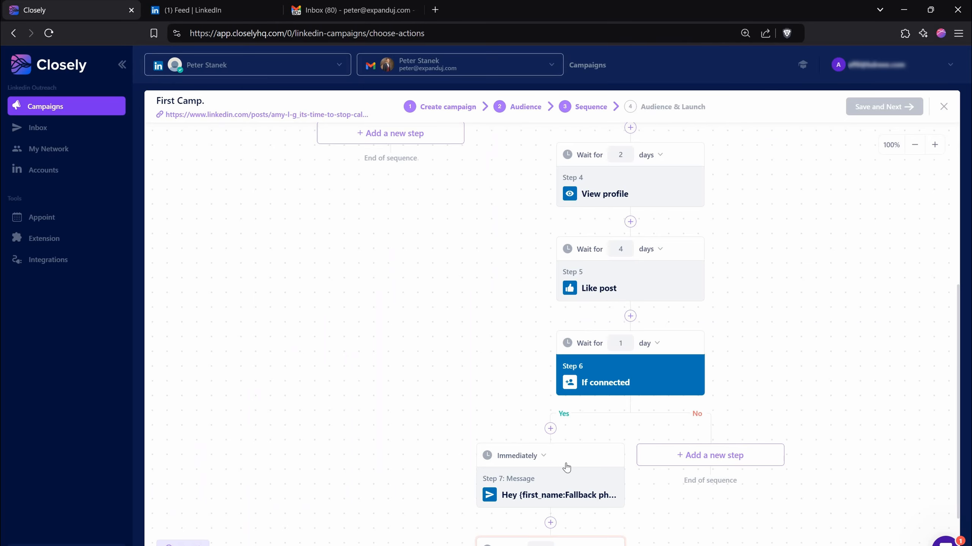
- Open the choice of new steps for the No branch of the If connected condition
scroll(587, 411, "down", 3)
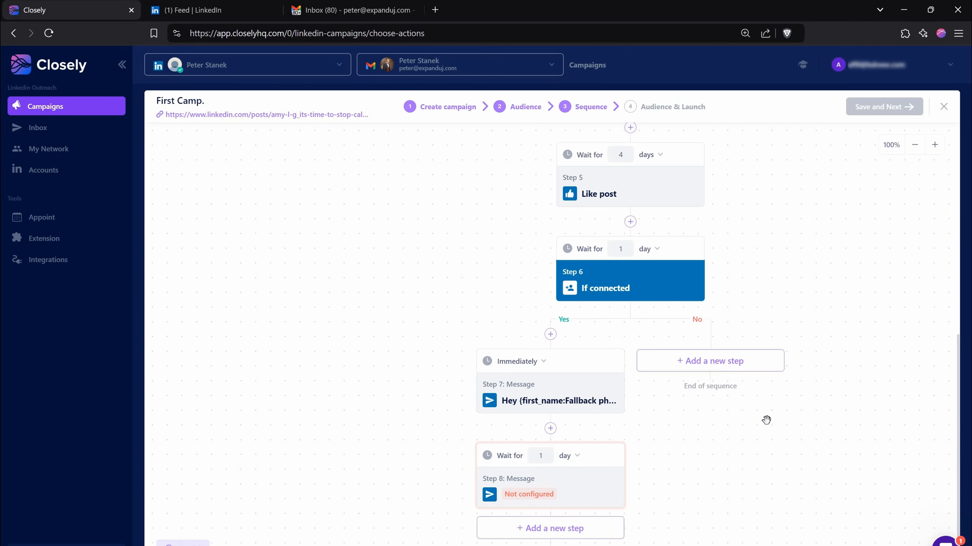
left_click(761, 363)
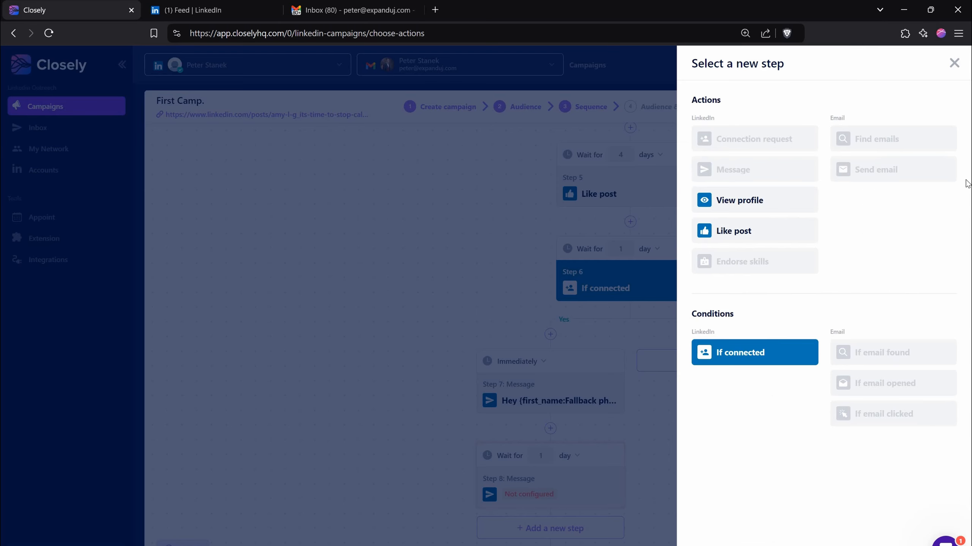